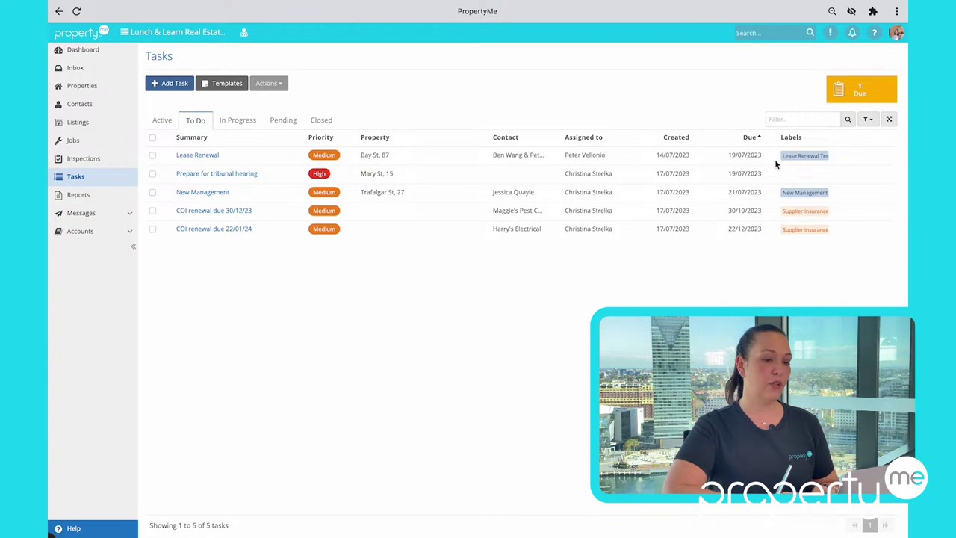
# Step: Filter the To Do list to High priority tasks due 18/07/2023 to 21/07/2023
pyautogui.click(869, 120)
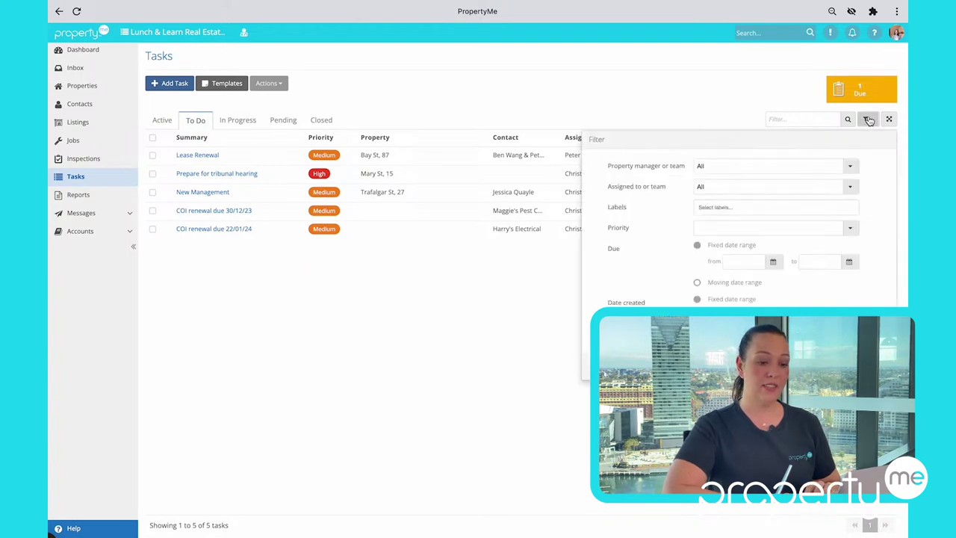
pyautogui.click(774, 263)
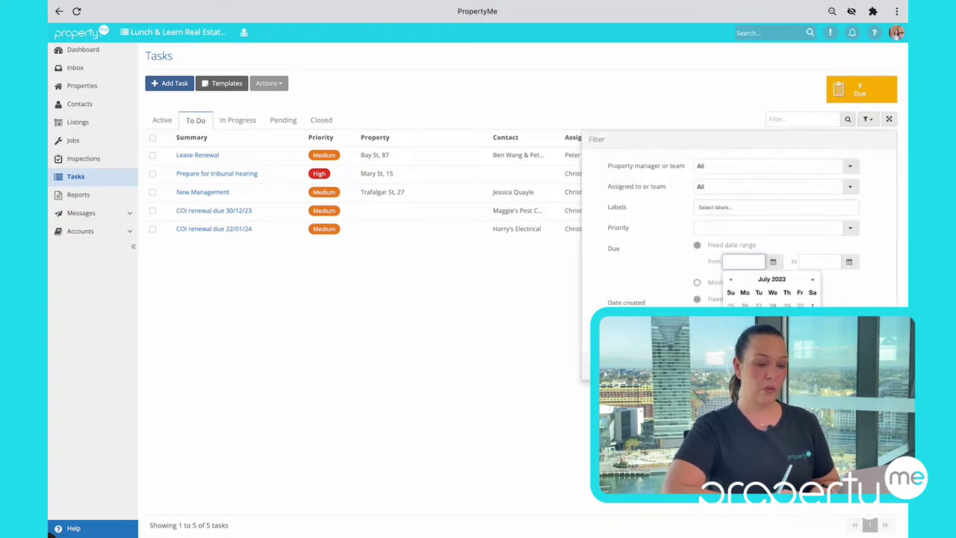
pyautogui.click(771, 343)
pyautogui.click(850, 264)
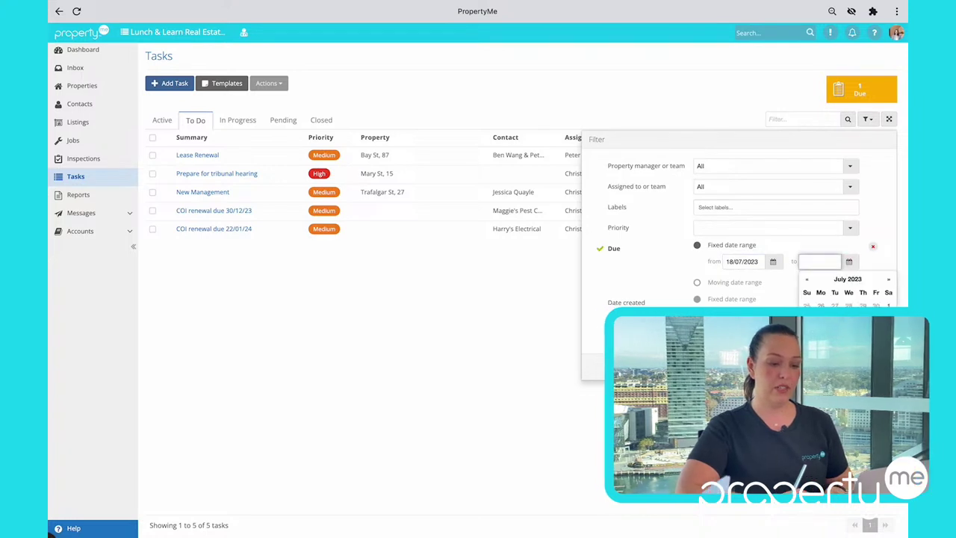
pyautogui.click(861, 344)
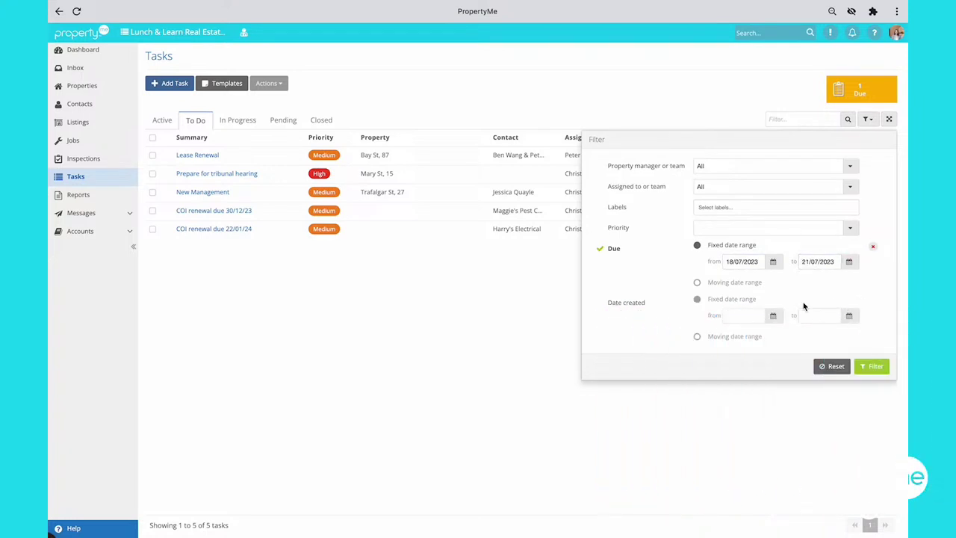
pyautogui.click(852, 230)
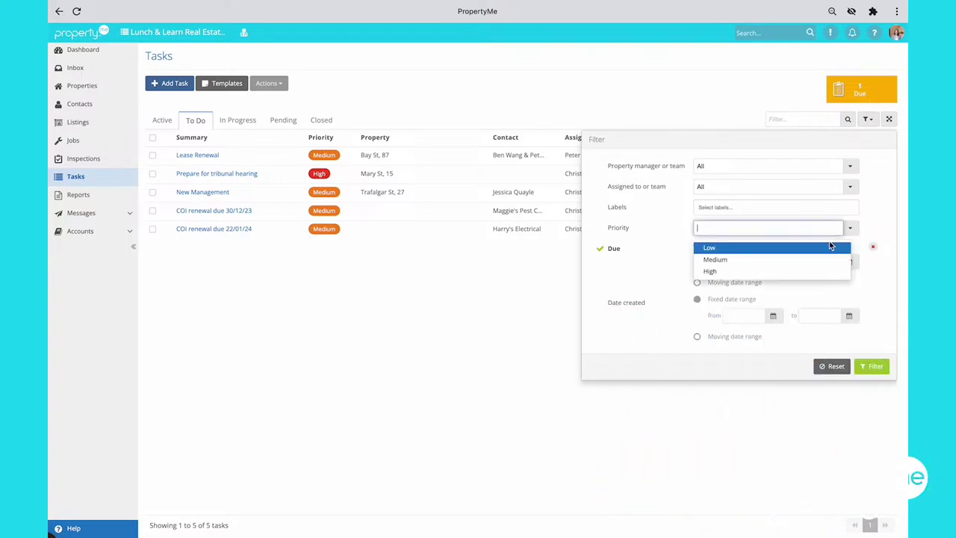
pyautogui.click(798, 270)
pyautogui.click(870, 366)
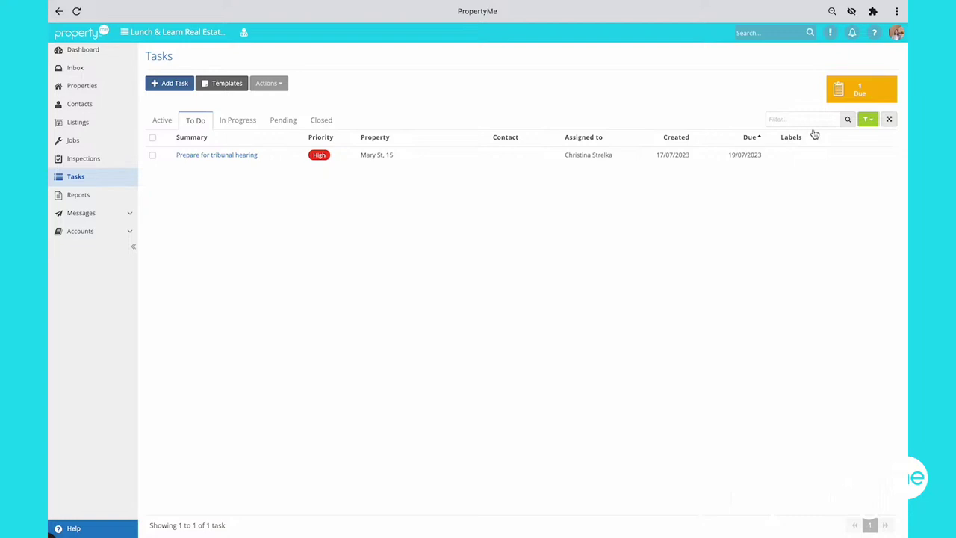
pyautogui.click(871, 121)
# Step: Clear the High priority and due date filters, then sort all tasks by the Priority column
pyautogui.click(872, 226)
pyautogui.click(872, 246)
pyautogui.click(871, 367)
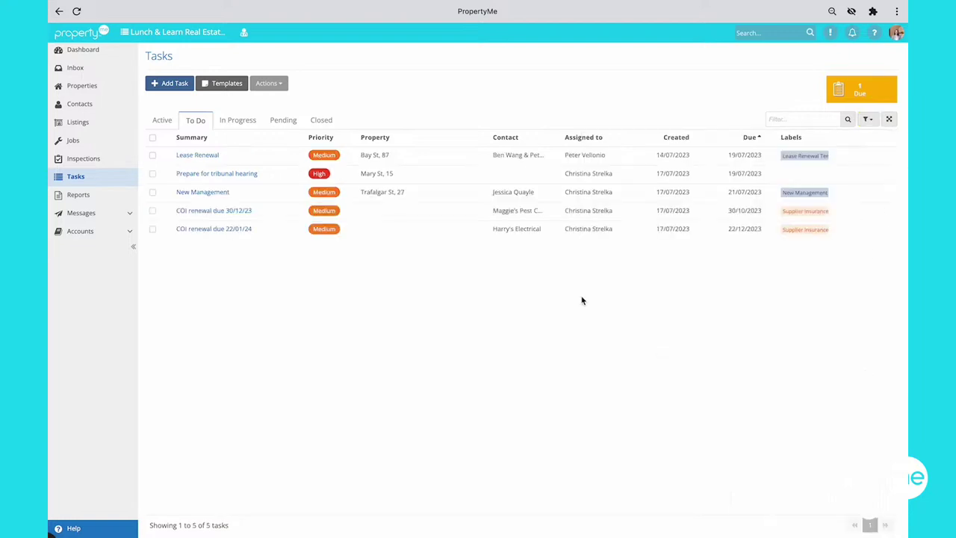
pyautogui.click(319, 142)
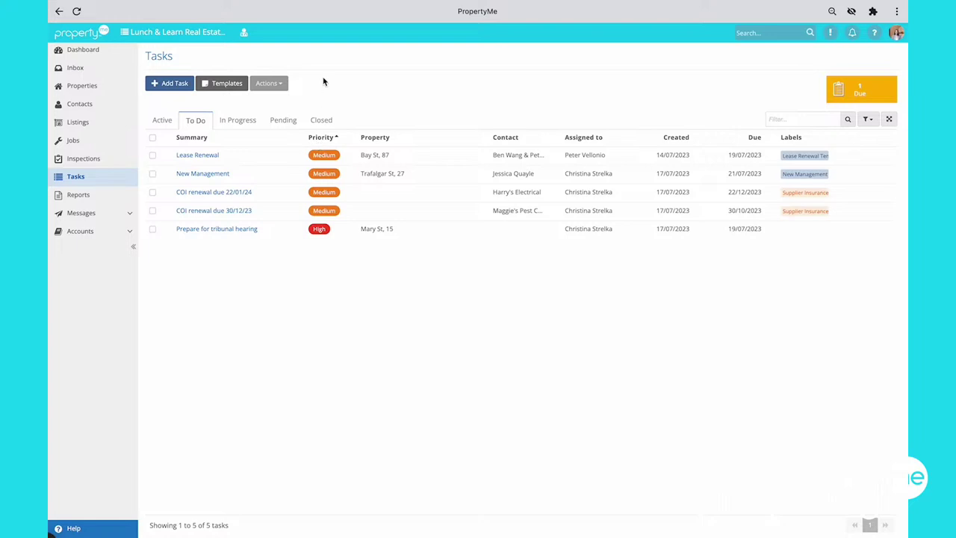
# Step: Open the Pet application template from the Task Templates list
pyautogui.click(233, 87)
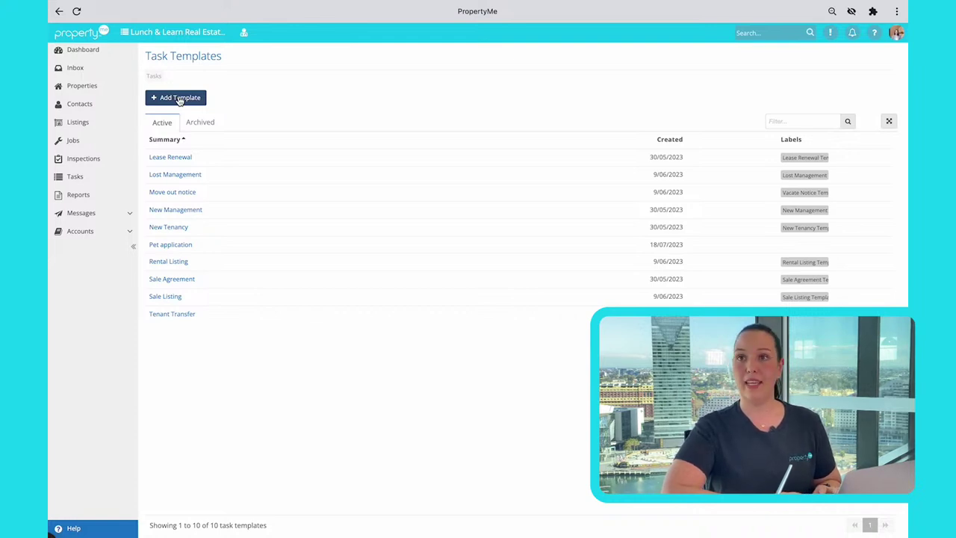
pyautogui.click(170, 246)
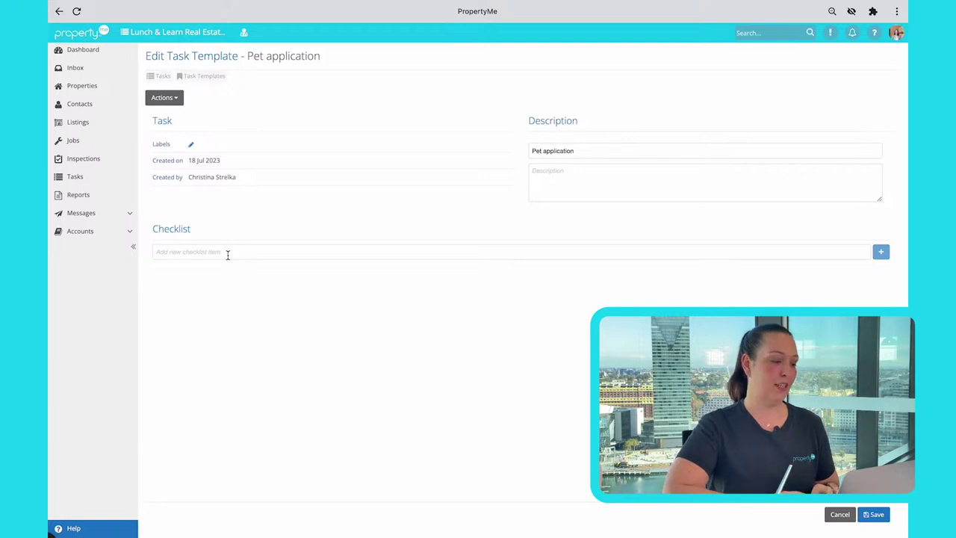
# Step: Add checklist items Review application, Seek owner approval, Ask strata and make notes
pyautogui.click(204, 252)
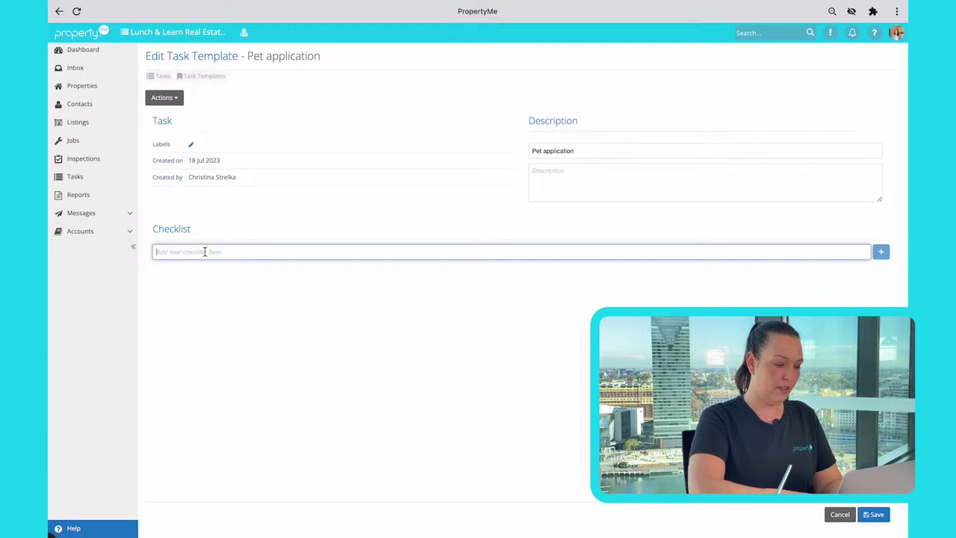
pyautogui.write('Re')
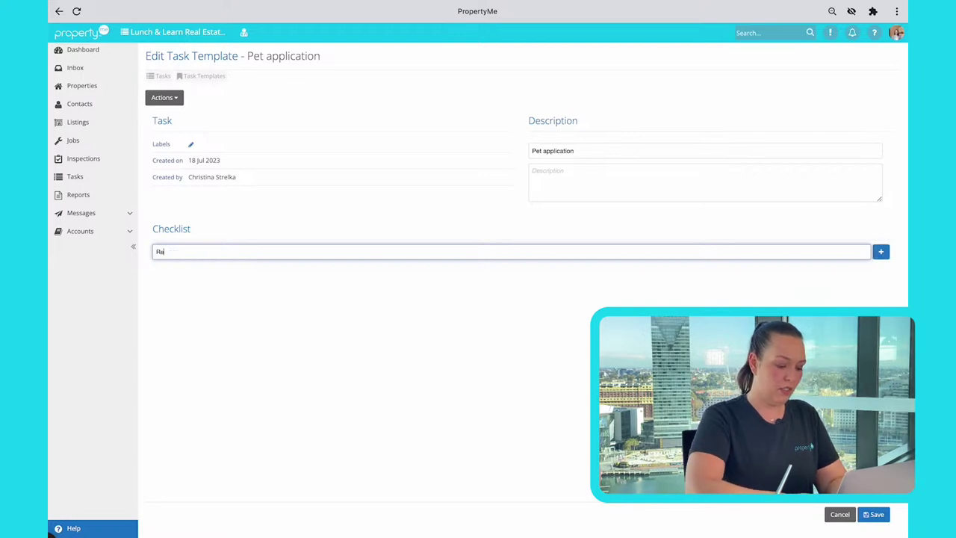
pyautogui.write('view application')
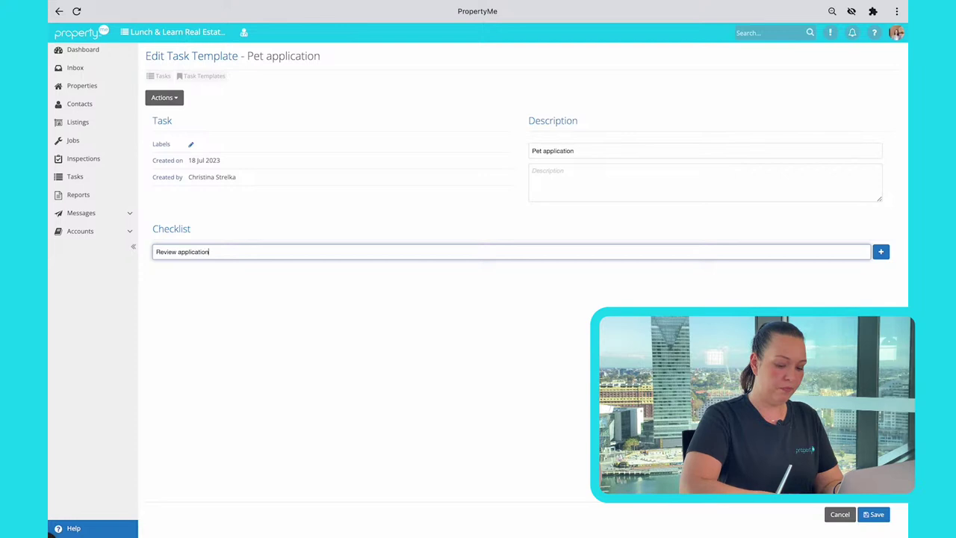
pyautogui.press('Return')
pyautogui.write('Seek owner approval')
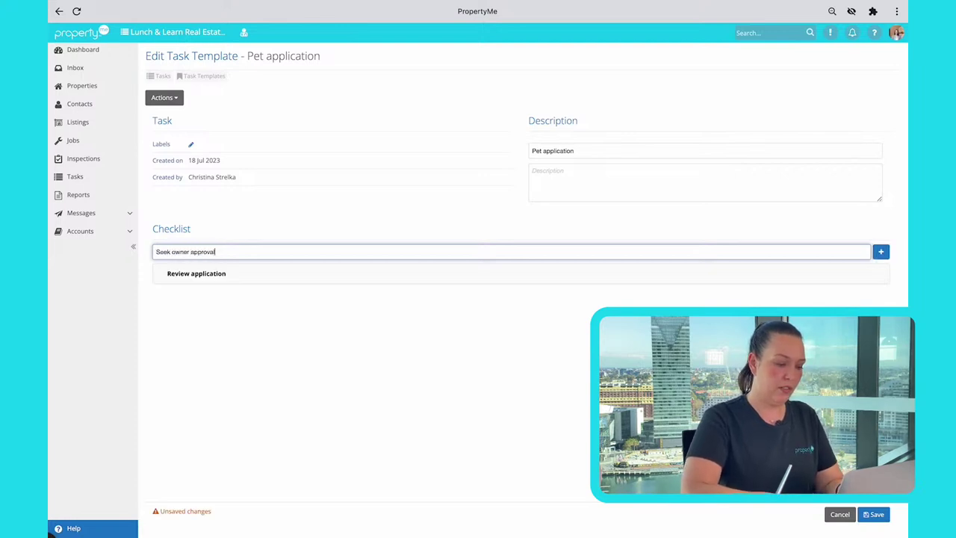
pyautogui.press('Return')
pyautogui.write('Ask strata')
pyautogui.press('Return')
pyautogui.write('nake notes')
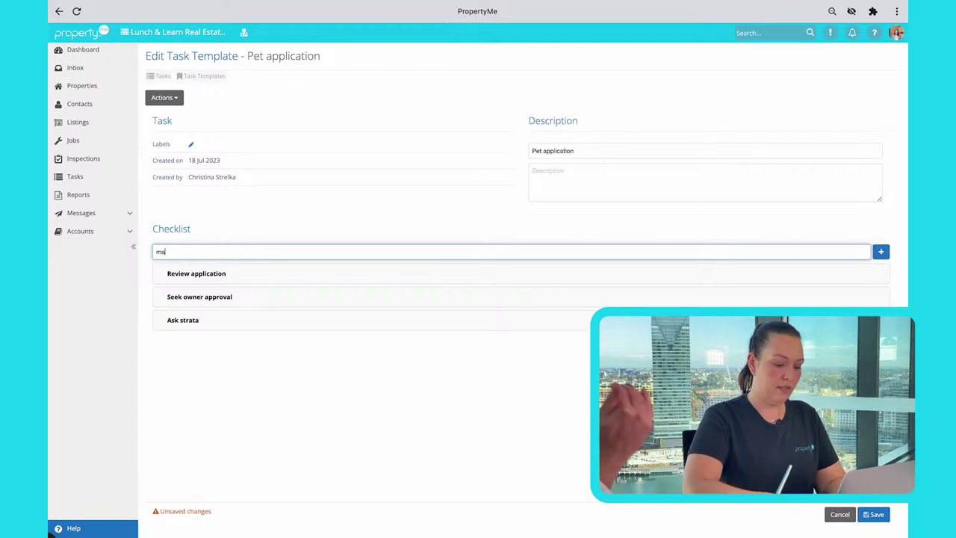
pyautogui.press('Return')
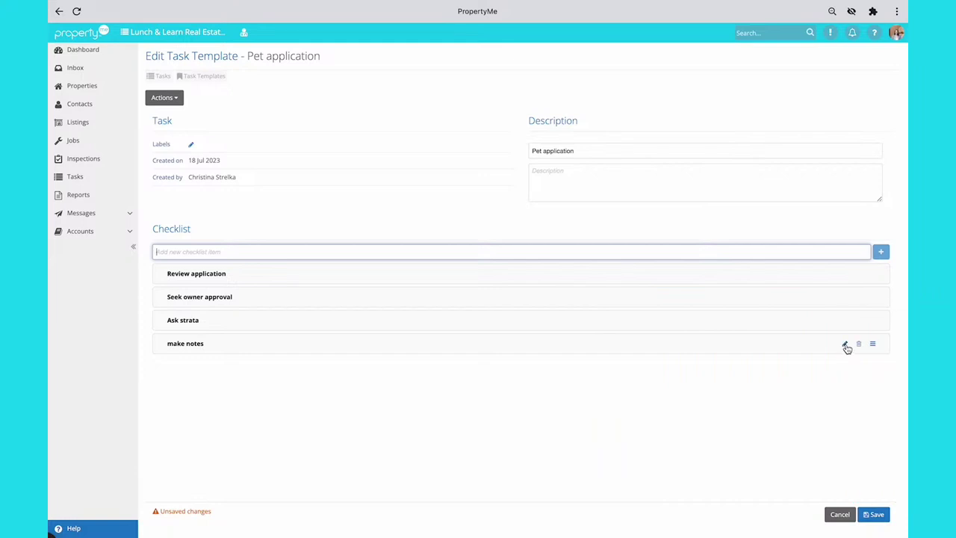
# Step: Move make notes into second place, save the template, and return to Tasks
pyautogui.moveTo(872, 344); pyautogui.dragTo(872, 296)
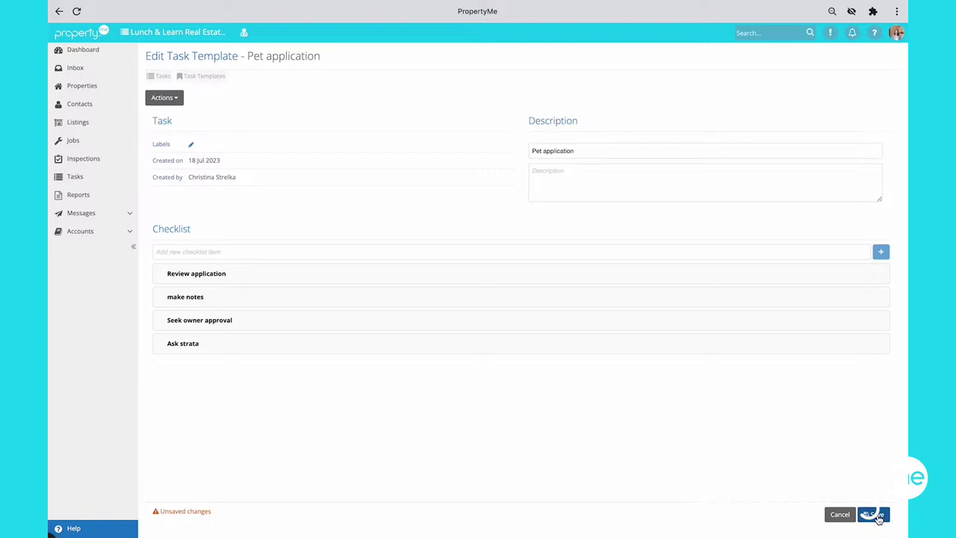
pyautogui.click(876, 515)
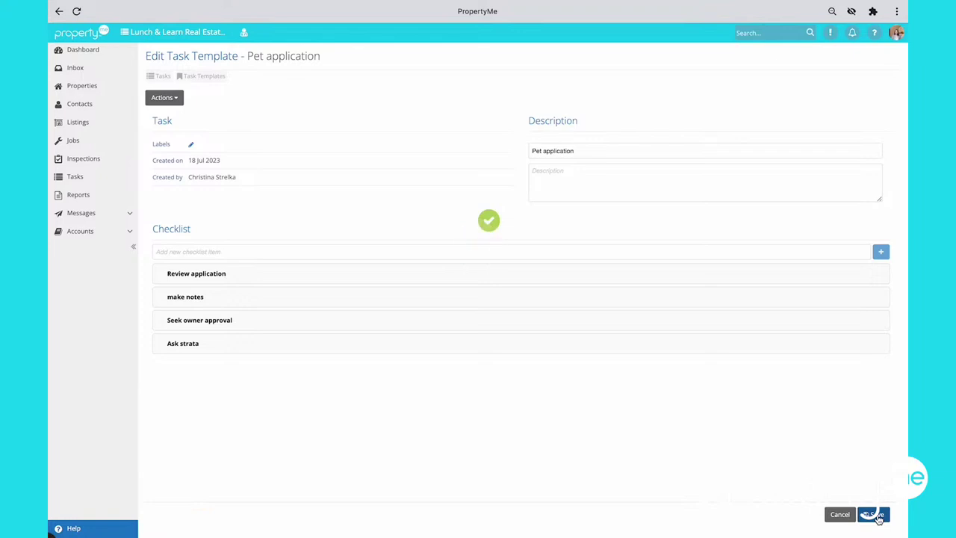
pyautogui.click(163, 77)
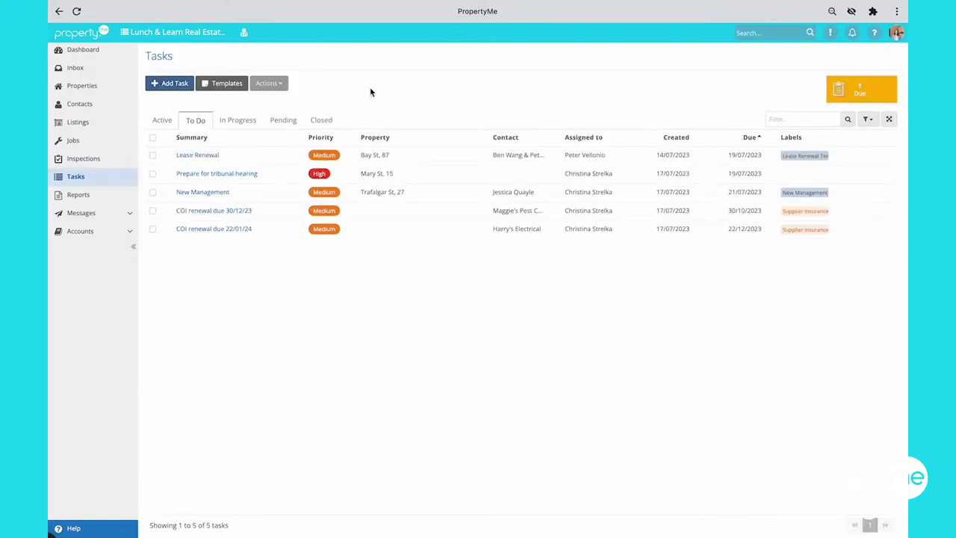
# Step: Start a new task from the Pet application template for the chosen property
pyautogui.click(172, 85)
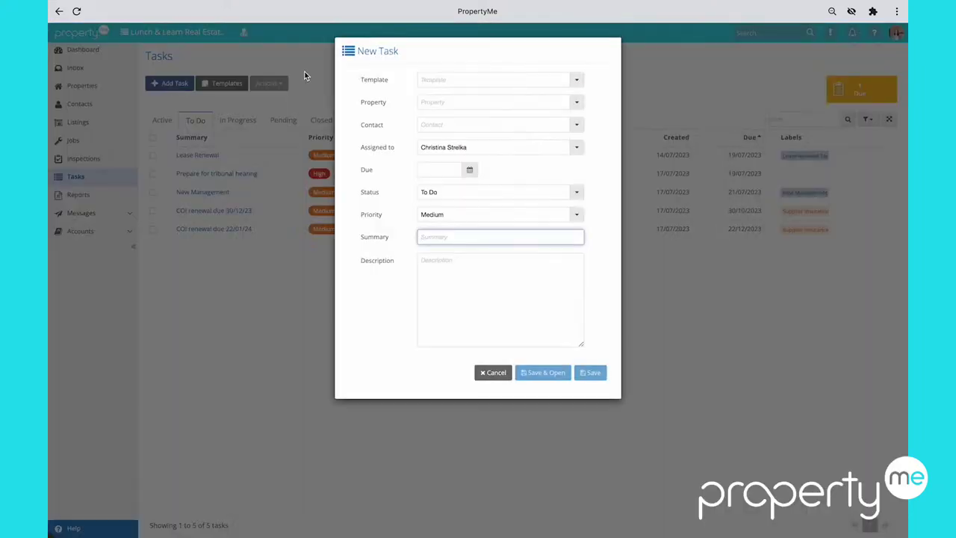
pyautogui.click(577, 81)
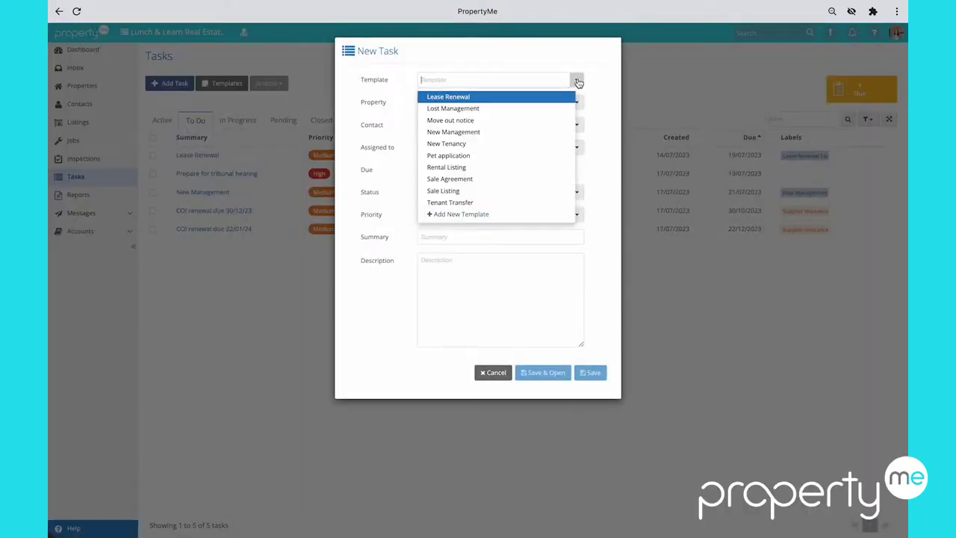
pyautogui.click(515, 163)
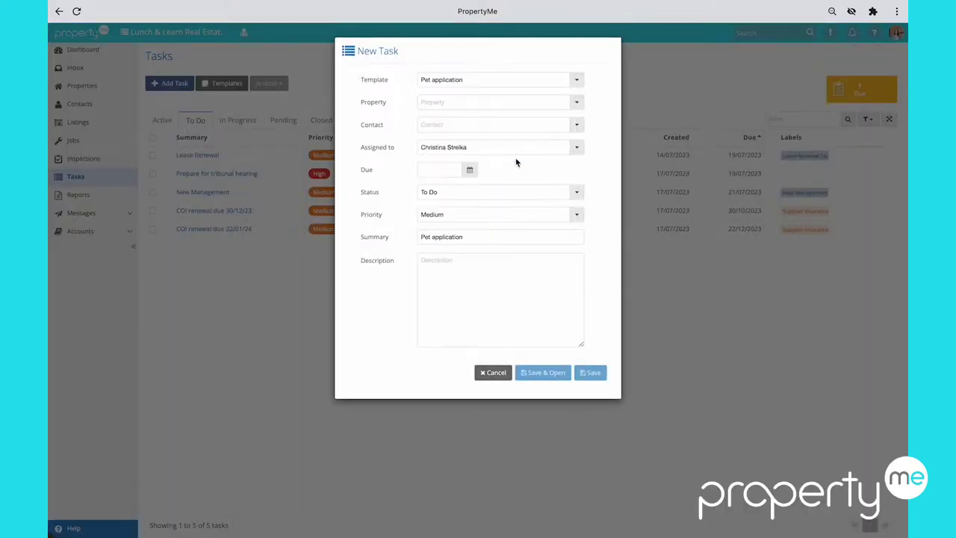
pyautogui.click(577, 102)
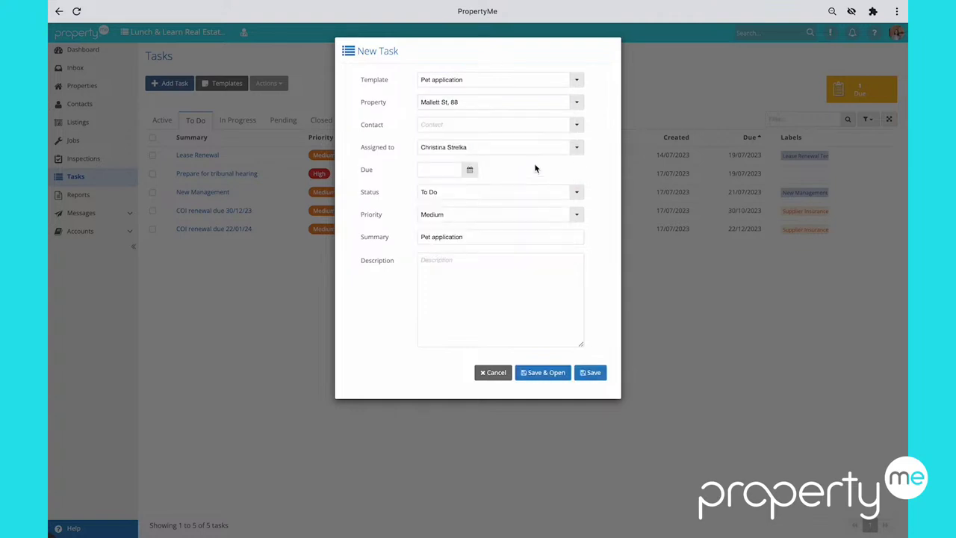
# Step: Reassign the task, set due 28/07/2023 and Low priority, then save and open it
pyautogui.click(576, 147)
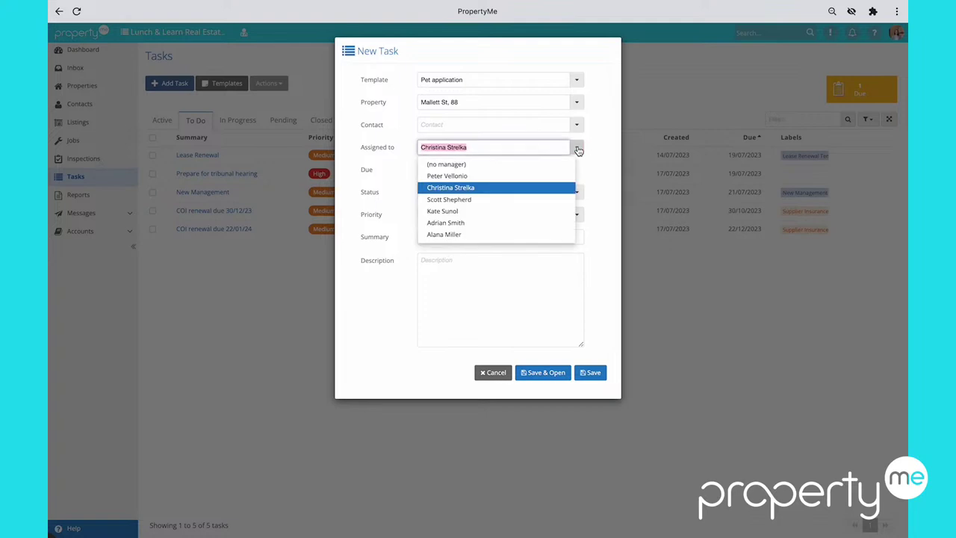
pyautogui.click(449, 176)
pyautogui.click(469, 170)
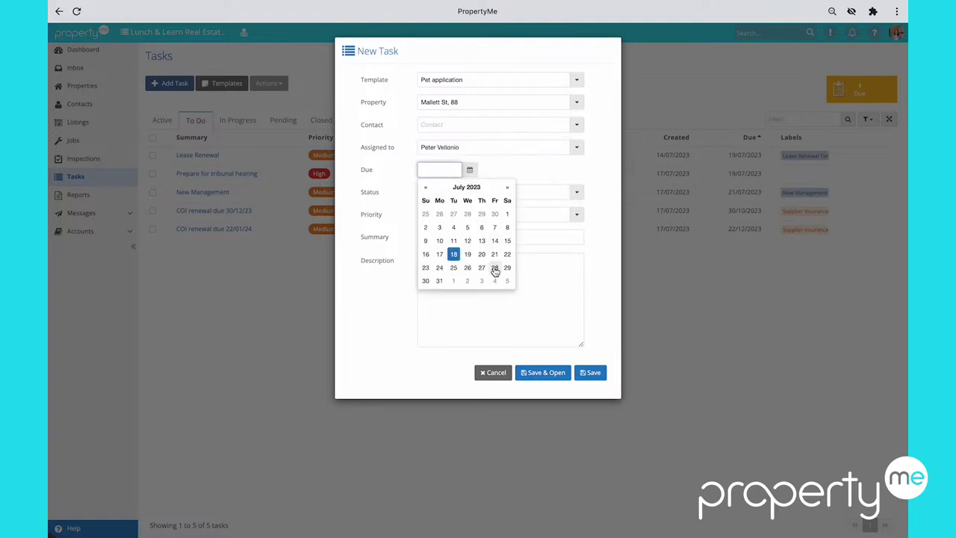
pyautogui.click(495, 267)
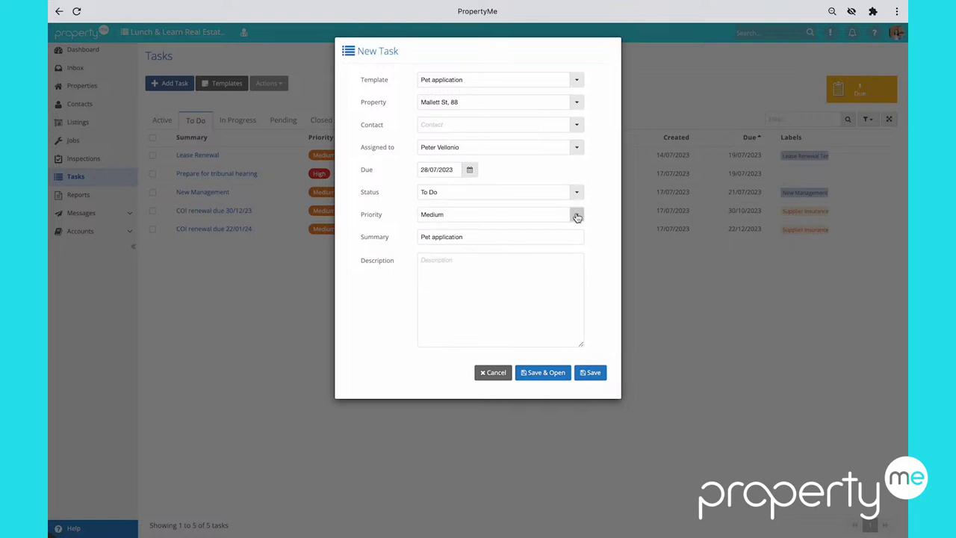
pyautogui.click(576, 214)
pyautogui.click(513, 256)
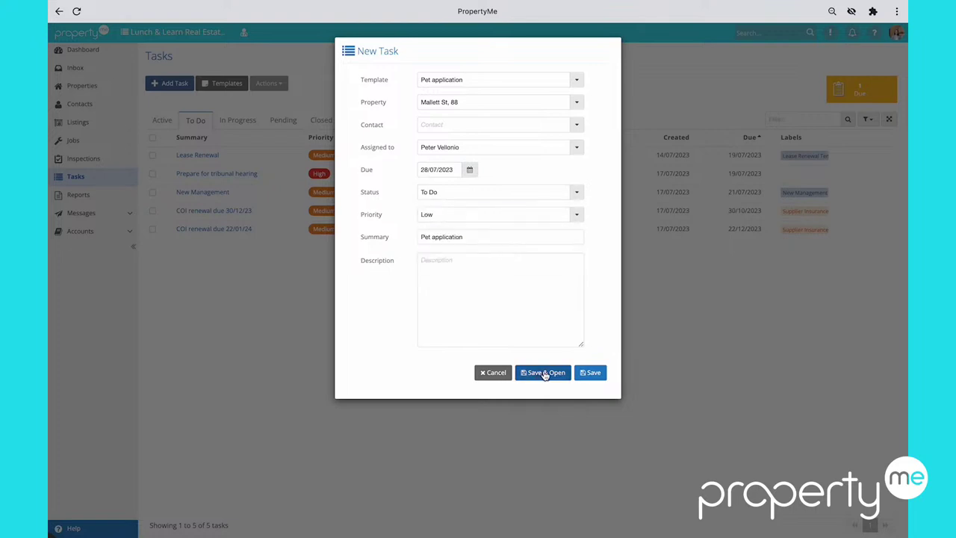
pyautogui.click(545, 374)
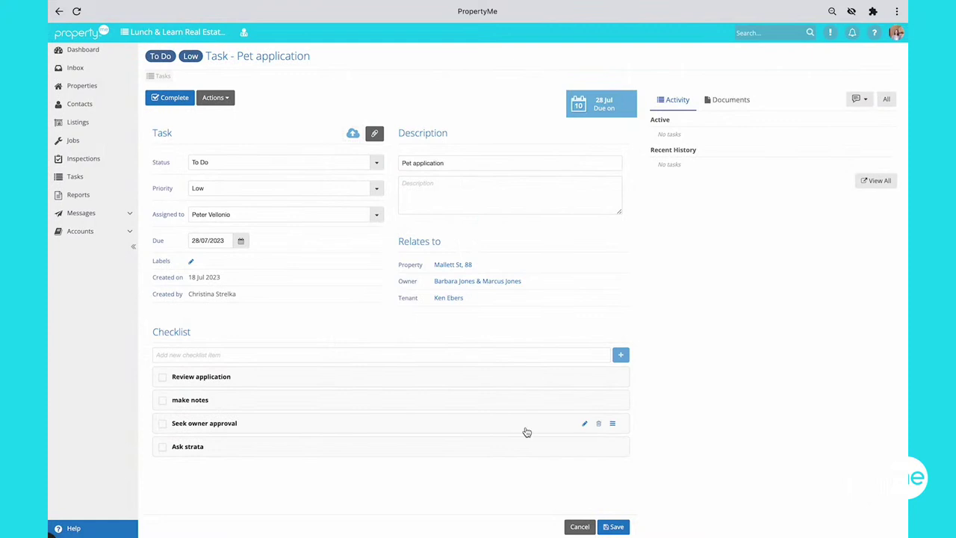
# Step: Delete the Ask strata checklist item and save the Pet application task
pyautogui.click(598, 447)
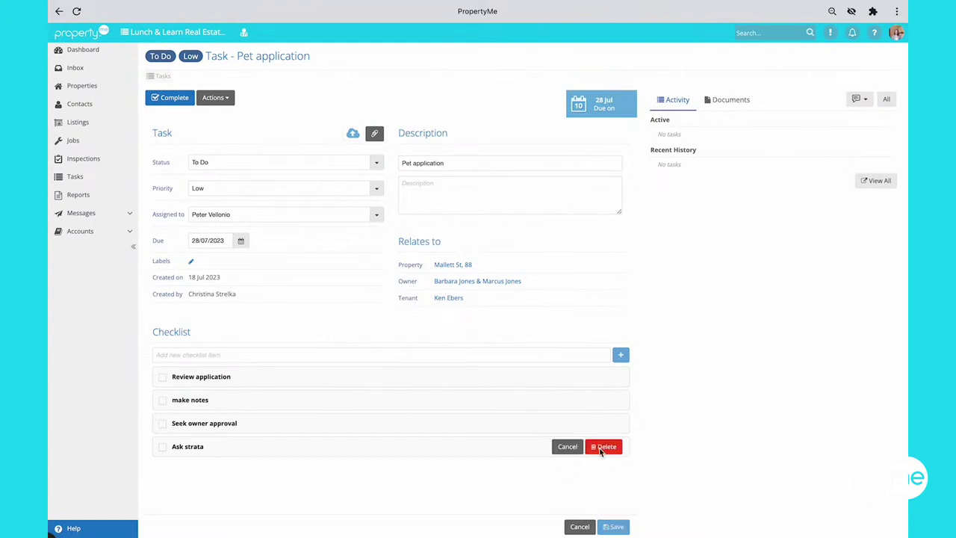
pyautogui.click(604, 446)
pyautogui.click(614, 527)
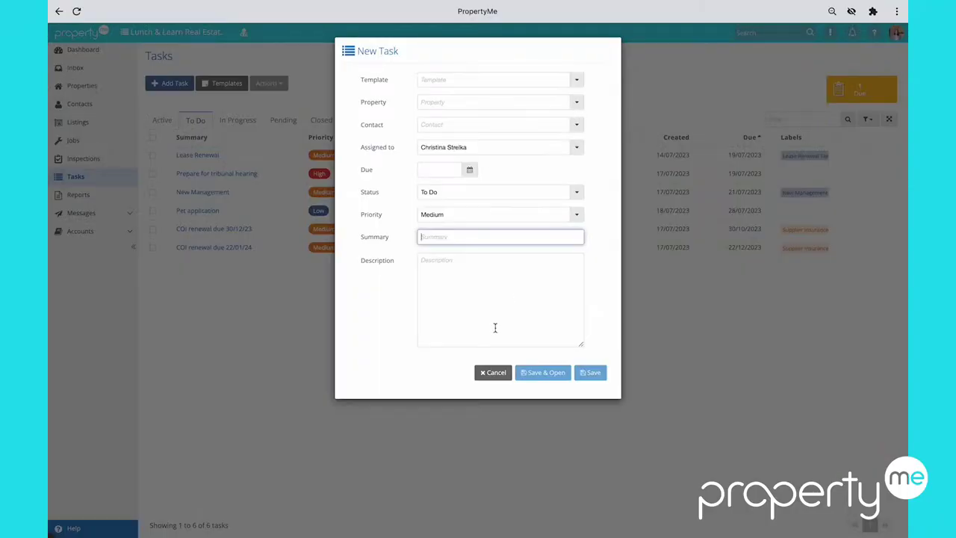
# Step: Create a task summarised 'Hi' for another property, due 29/07/2023, and open it
pyautogui.click(579, 107)
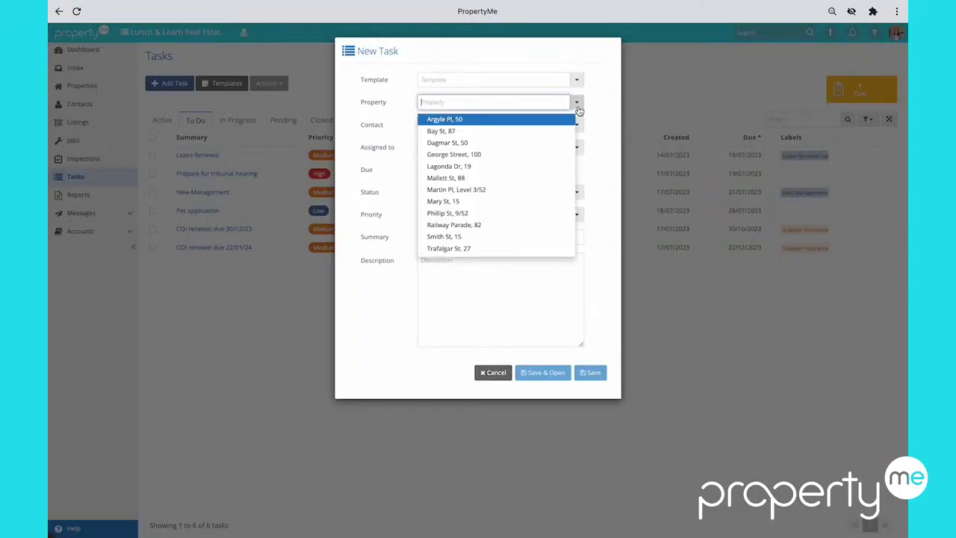
pyautogui.click(514, 163)
pyautogui.click(469, 170)
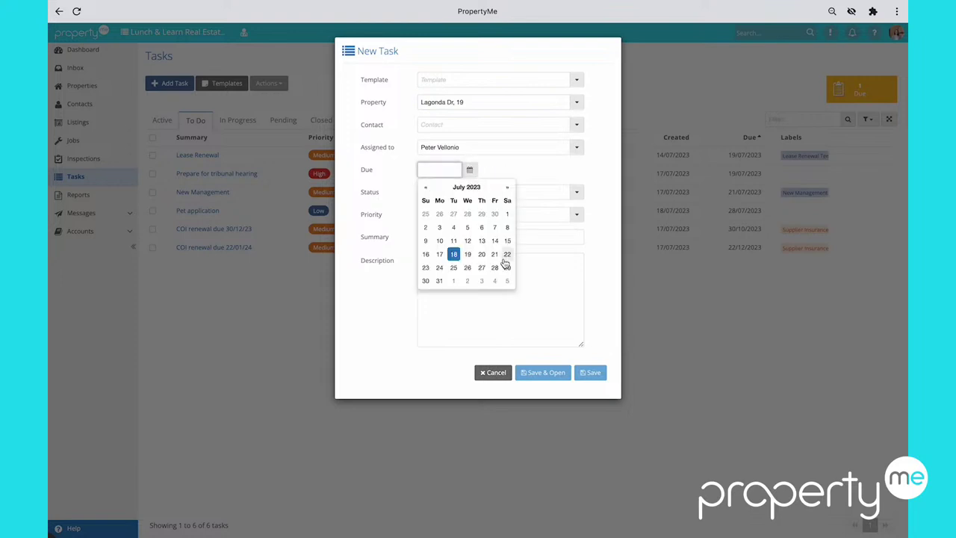
pyautogui.click(505, 269)
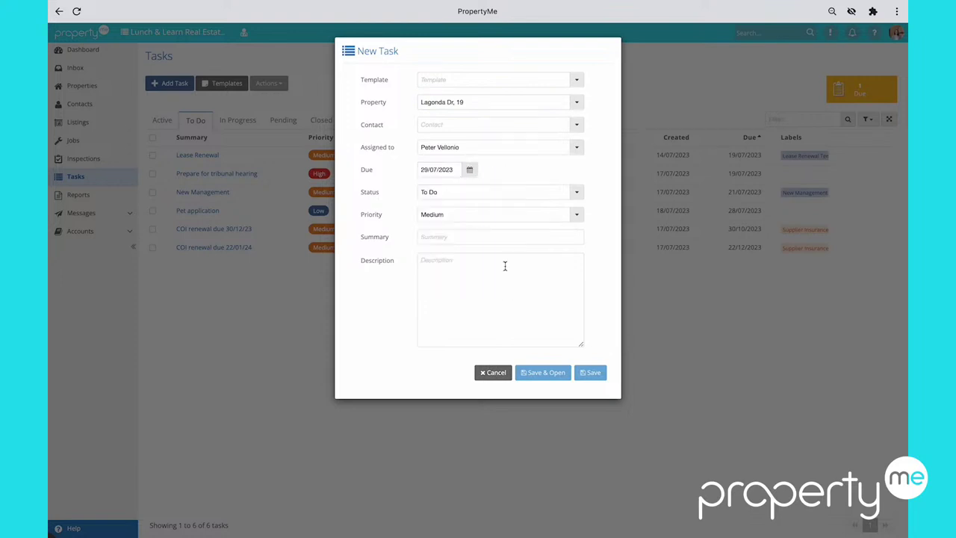
pyautogui.click(482, 238)
pyautogui.write('Hi')
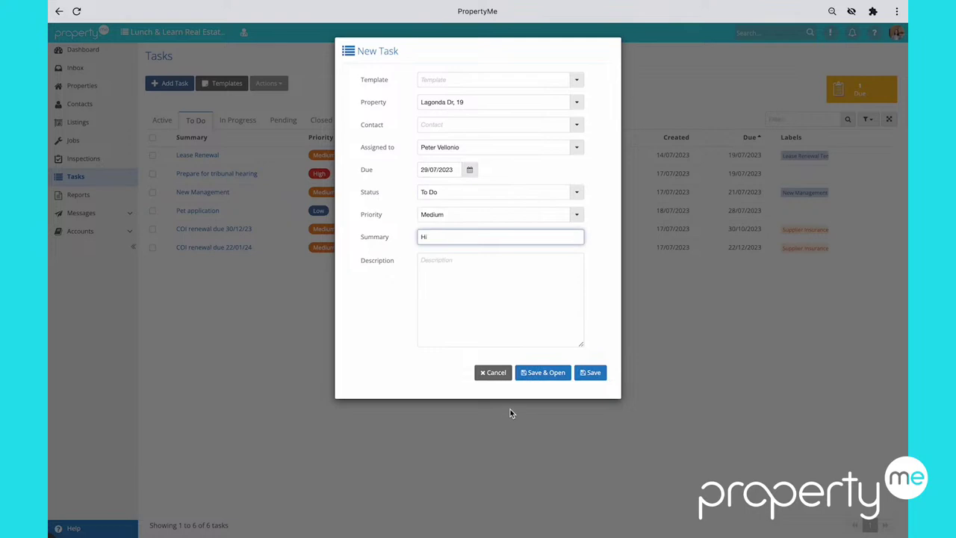
pyautogui.click(545, 372)
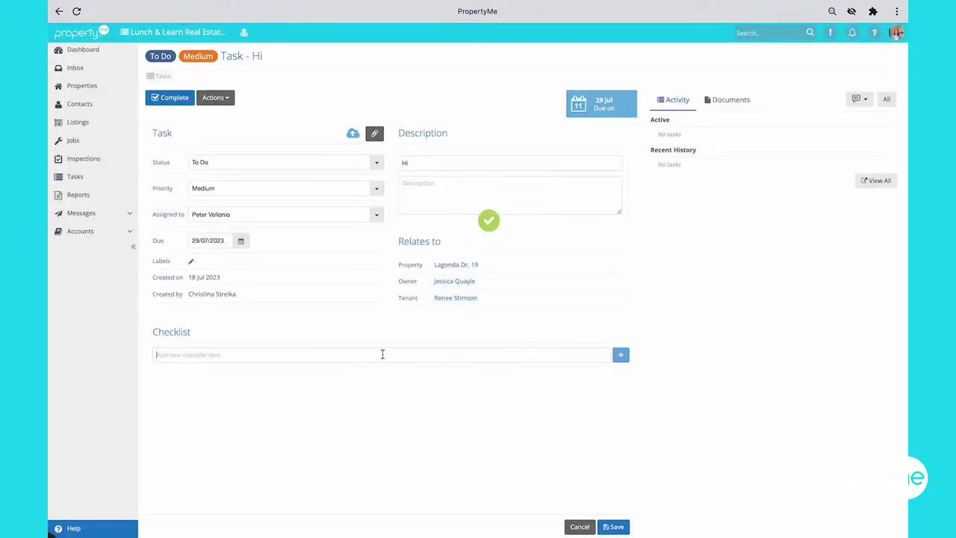
# Step: Add checklist items 'kjdscsbj' and 'dkjcfjk', then tick both complete
pyautogui.click(383, 354)
pyautogui.write('kjdscsbj')
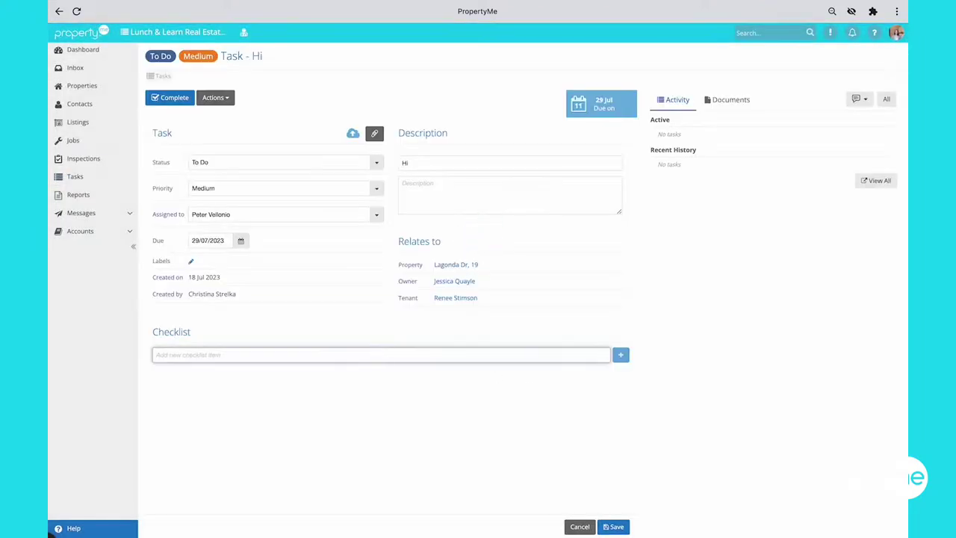
pyautogui.press('Return')
pyautogui.write('dkjcfjk')
pyautogui.press('Return')
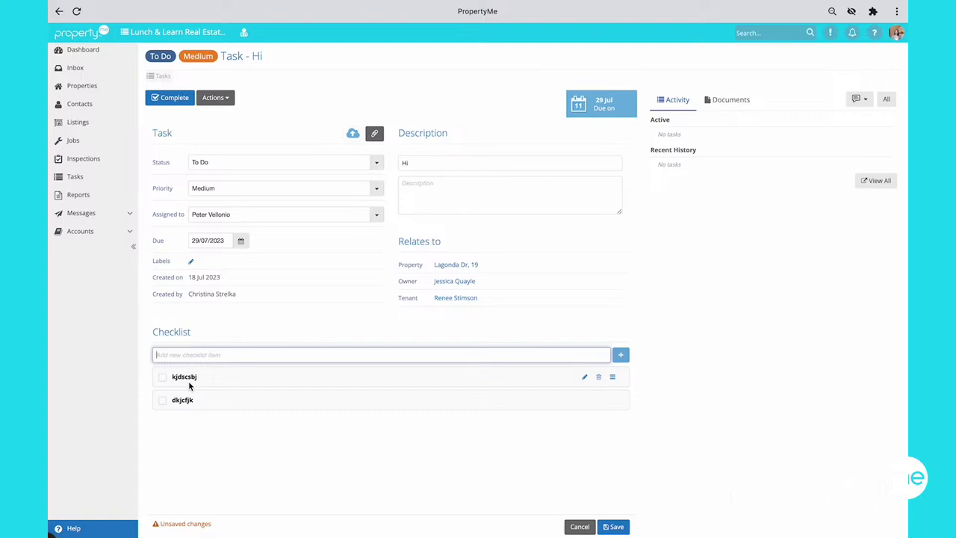
pyautogui.click(163, 378)
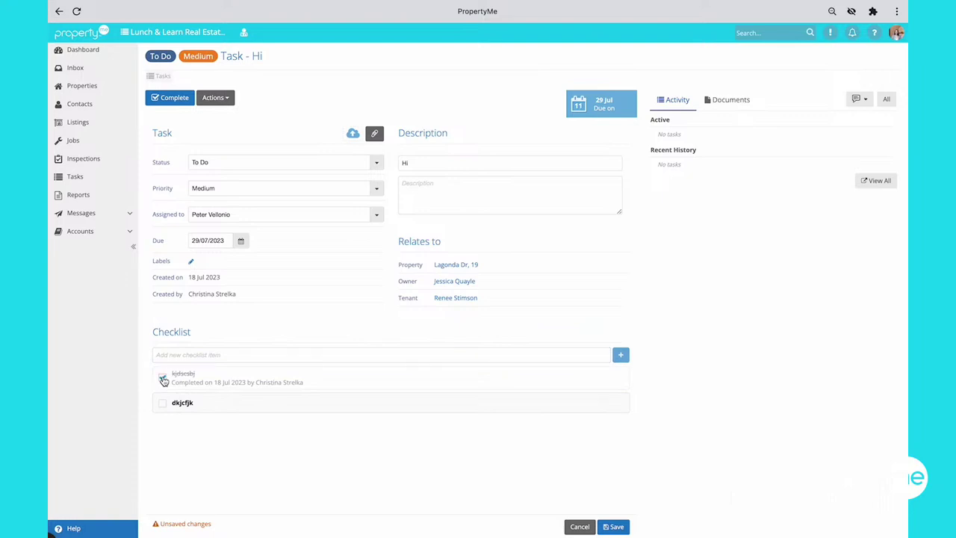
pyautogui.click(164, 404)
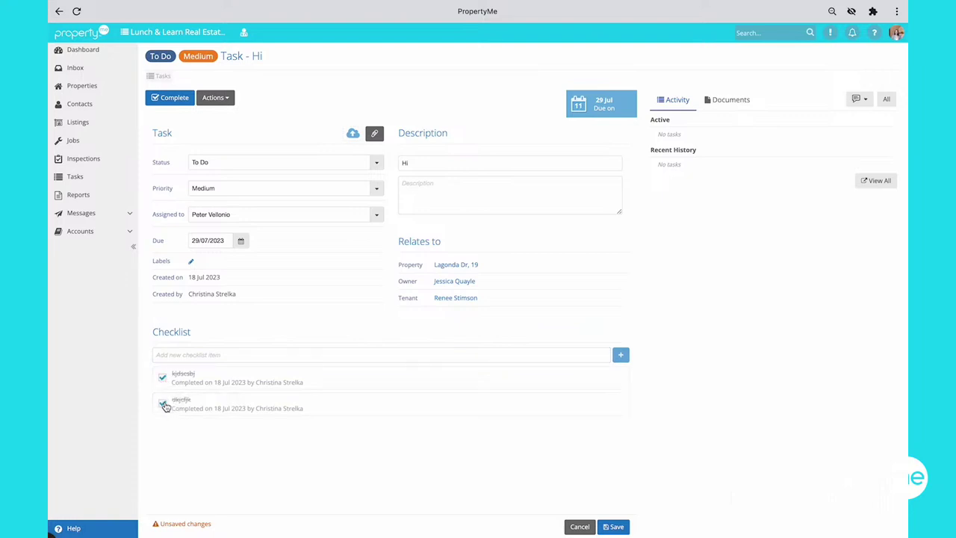
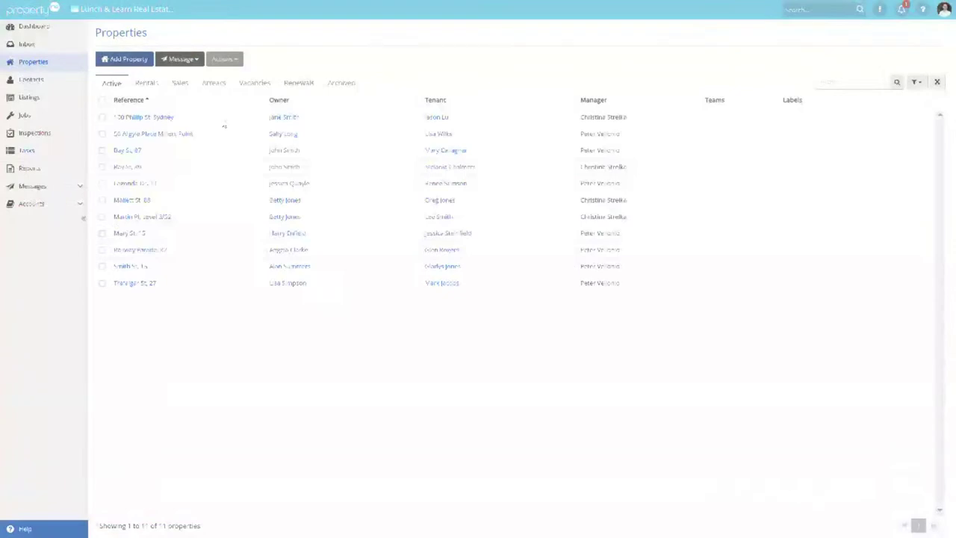
pyautogui.click(131, 157)
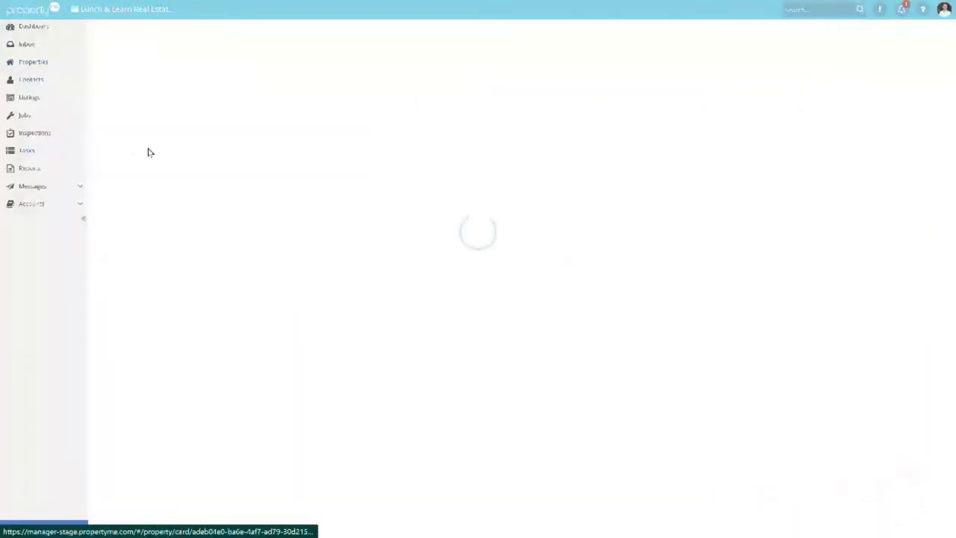
# Step: Open the tenant's MePay activity showing the pending $500.00 rent payment
pyautogui.scroll(-1, 351, 123)
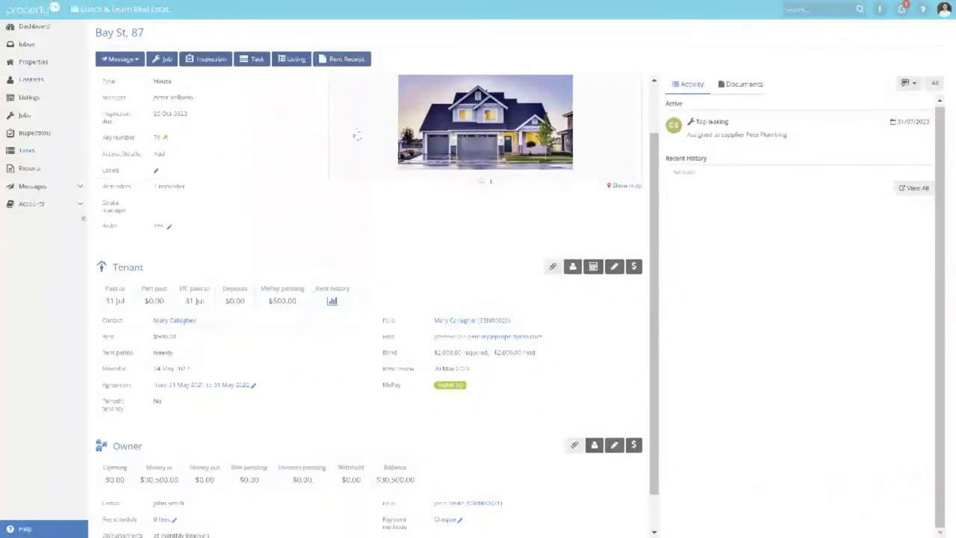
pyautogui.scroll(-1, 357, 135)
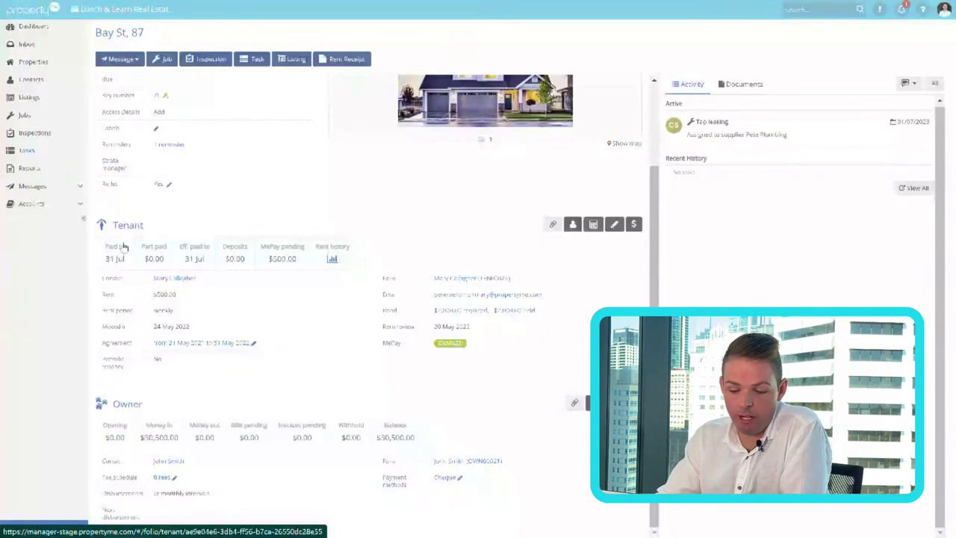
pyautogui.click(281, 258)
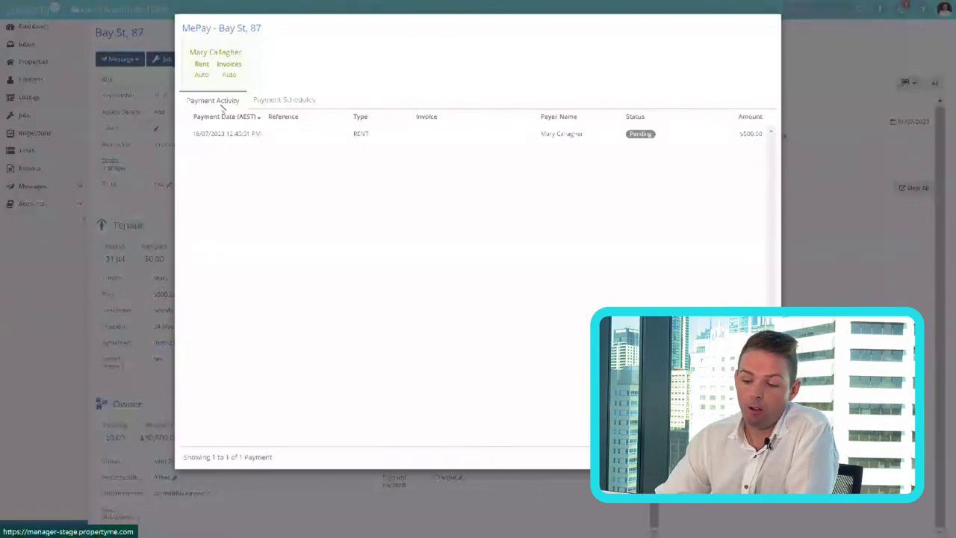
# Step: Review the tenant's MePay payment schedules, then close the MePay window
pyautogui.click(287, 101)
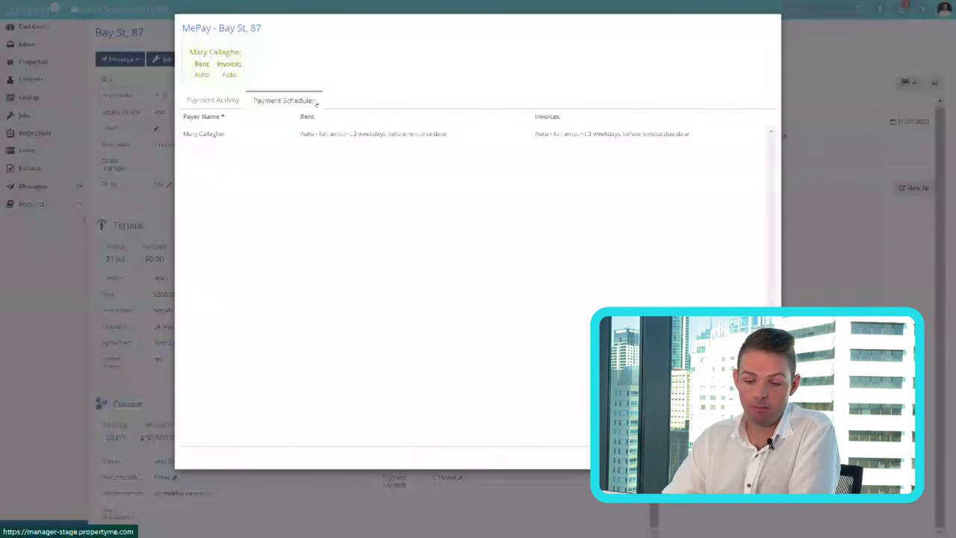
pyautogui.click(141, 199)
pyautogui.click(31, 204)
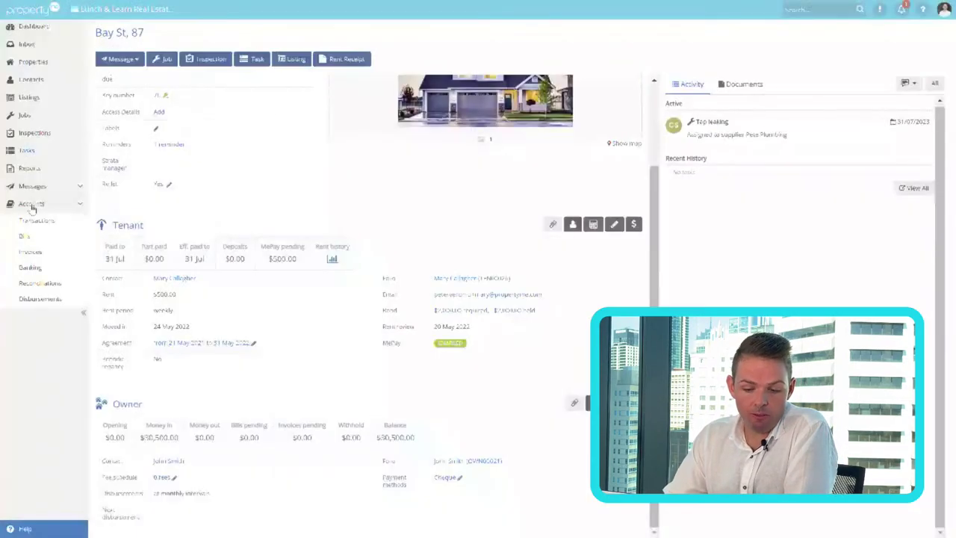
# Step: Under Accounts > Transactions, list the MePay transactions and view the pending payment's details
pyautogui.click(33, 221)
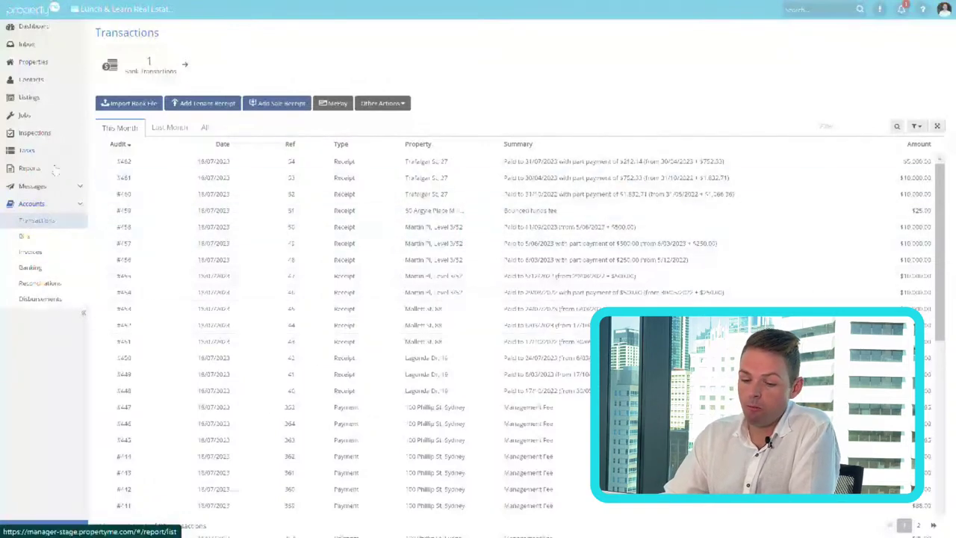
pyautogui.click(334, 104)
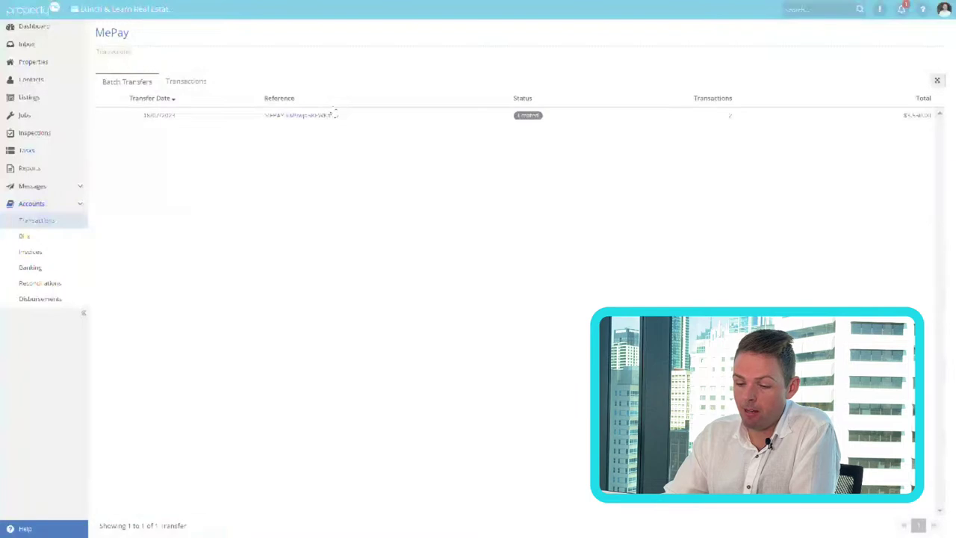
pyautogui.click(181, 81)
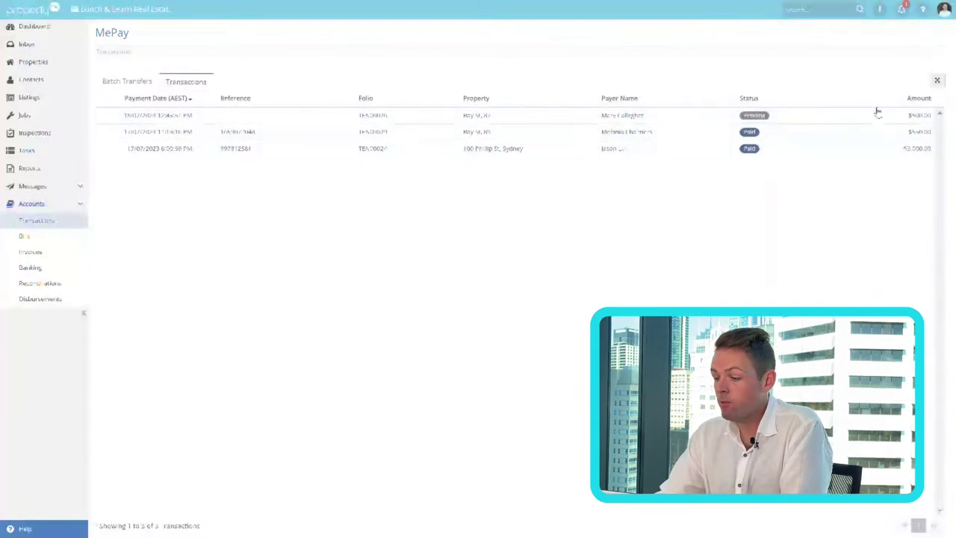
pyautogui.click(812, 123)
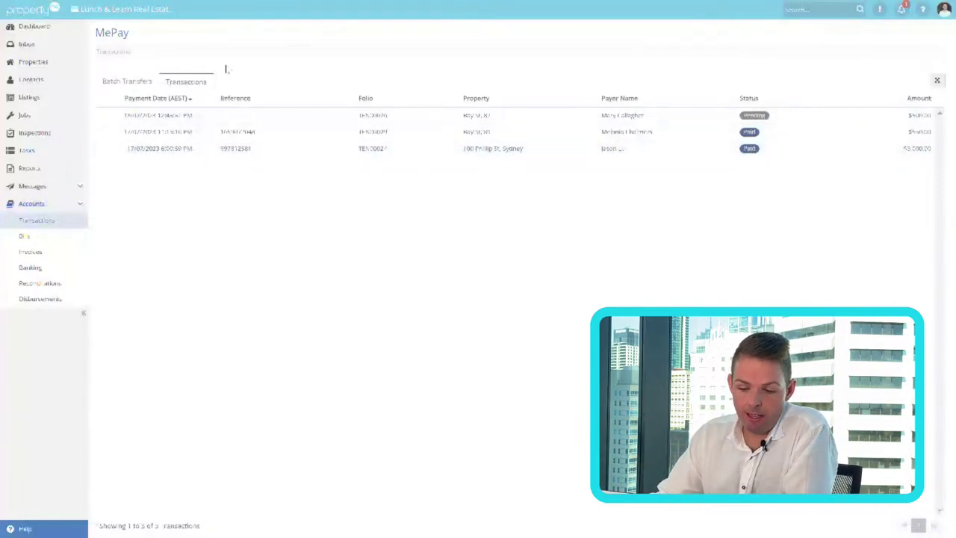
# Step: Open the $3,550.00 MePay batch transfer made up of two paid tenant payments
pyautogui.click(128, 82)
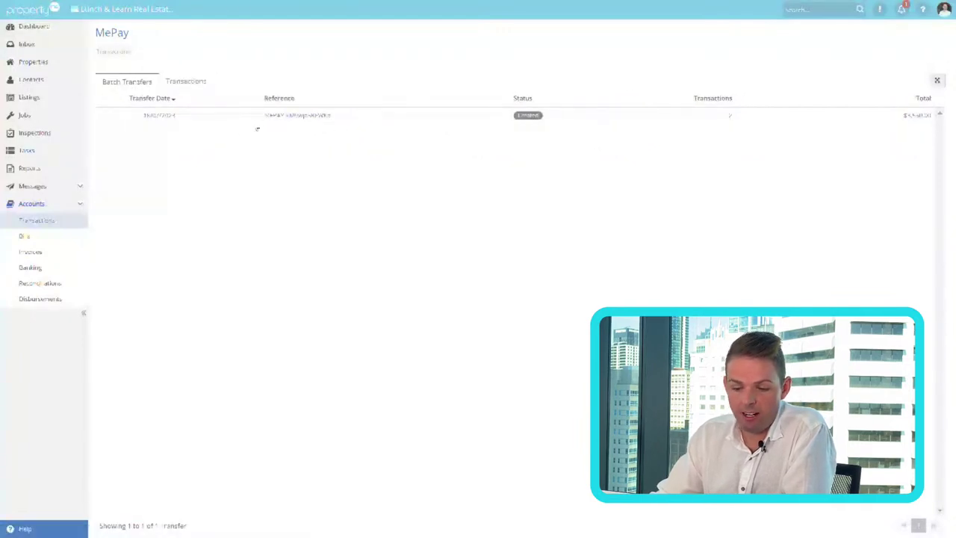
pyautogui.click(276, 116)
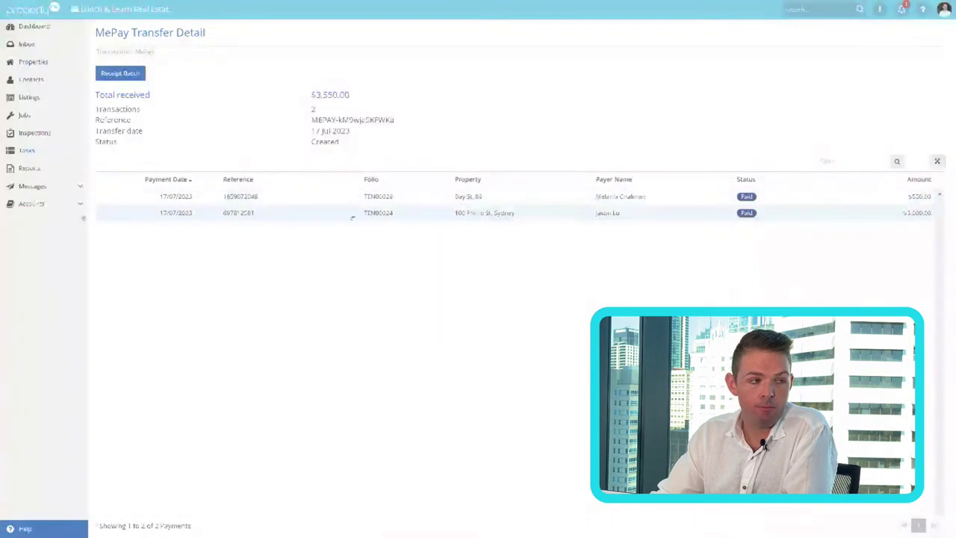
pyautogui.click(66, 204)
# Step: Process the 15/07/2023 $3,550.00 bank credit matched to the two-payment MePay transfer
pyautogui.click(58, 219)
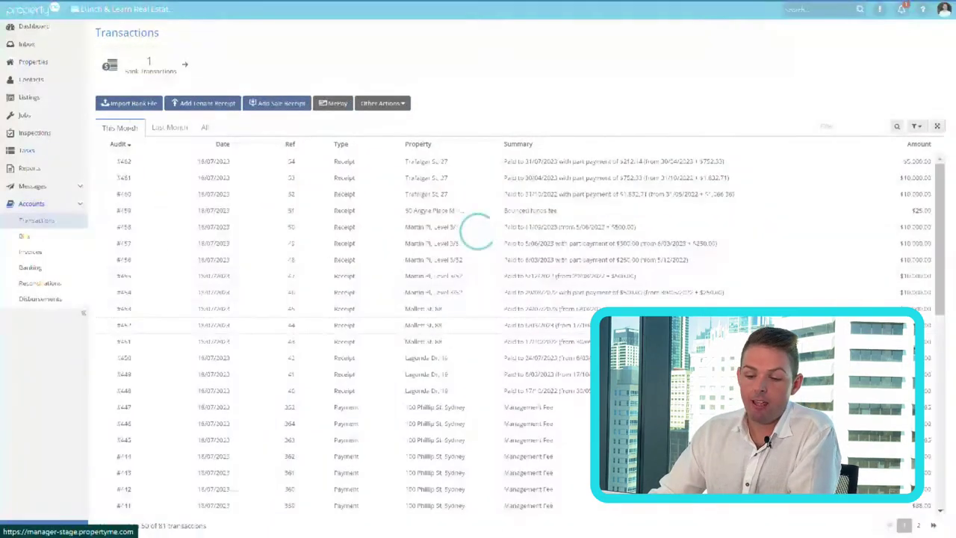
pyautogui.click(182, 66)
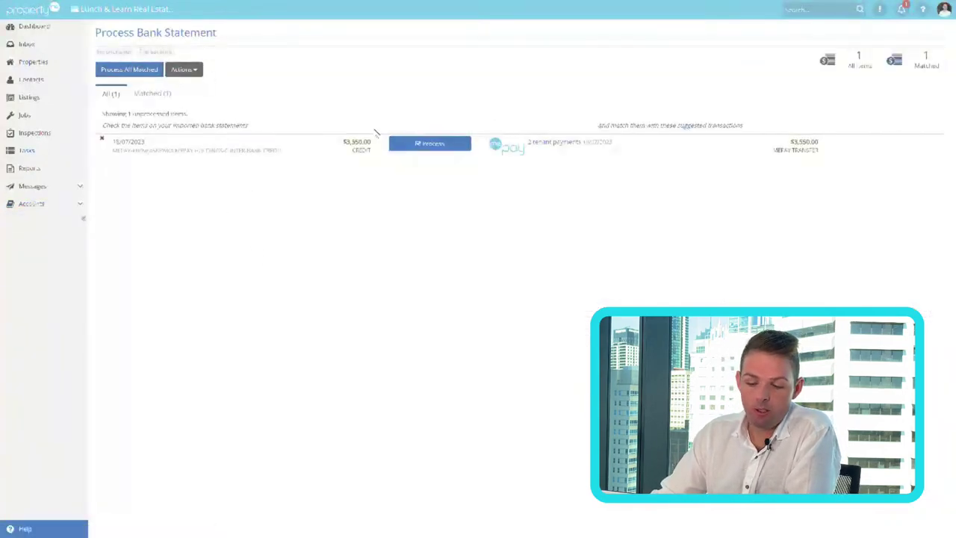
pyautogui.moveTo(140, 141); pyautogui.dragTo(252, 212)
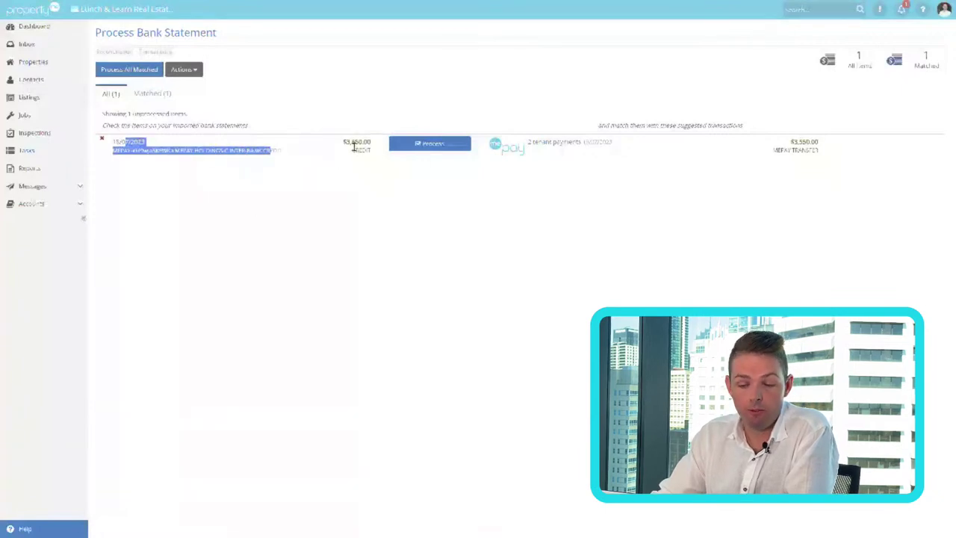
pyautogui.click(516, 171)
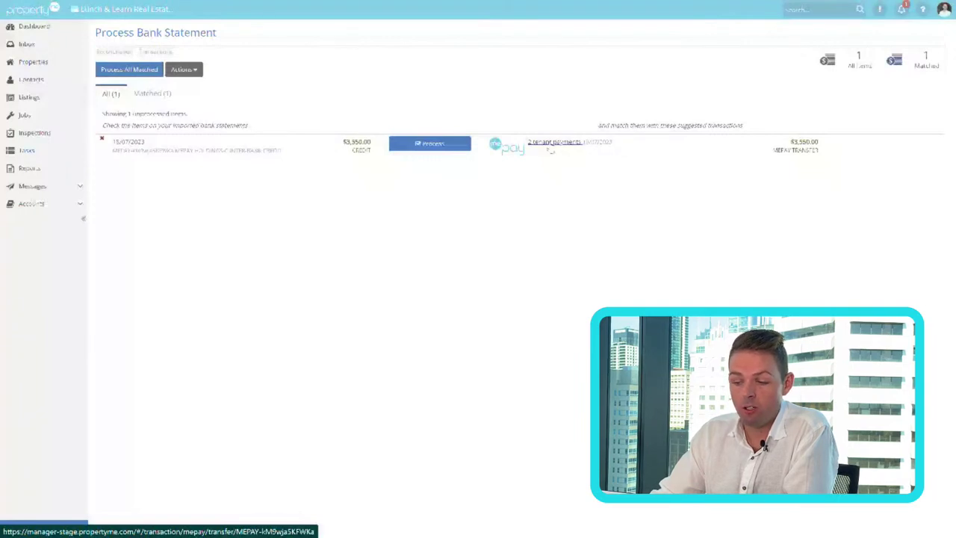
pyautogui.click(451, 144)
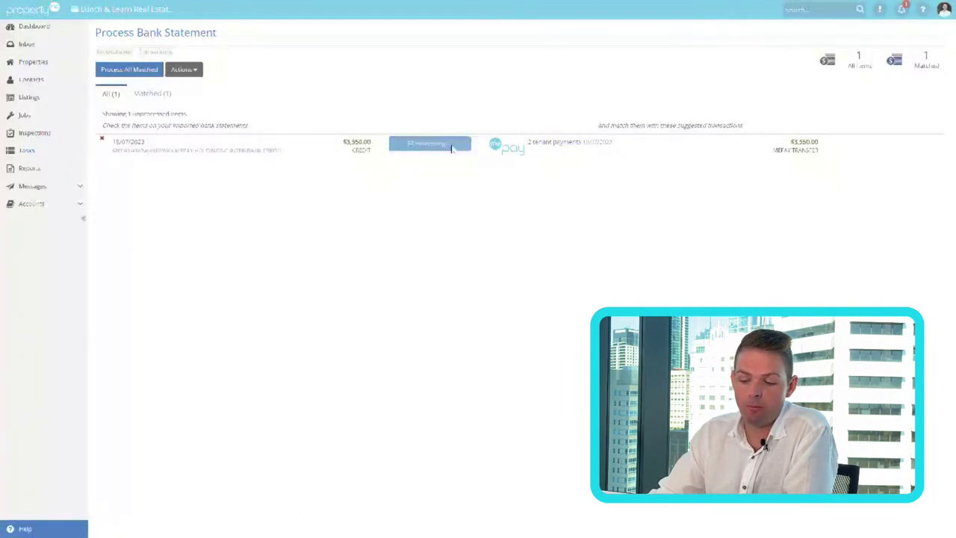